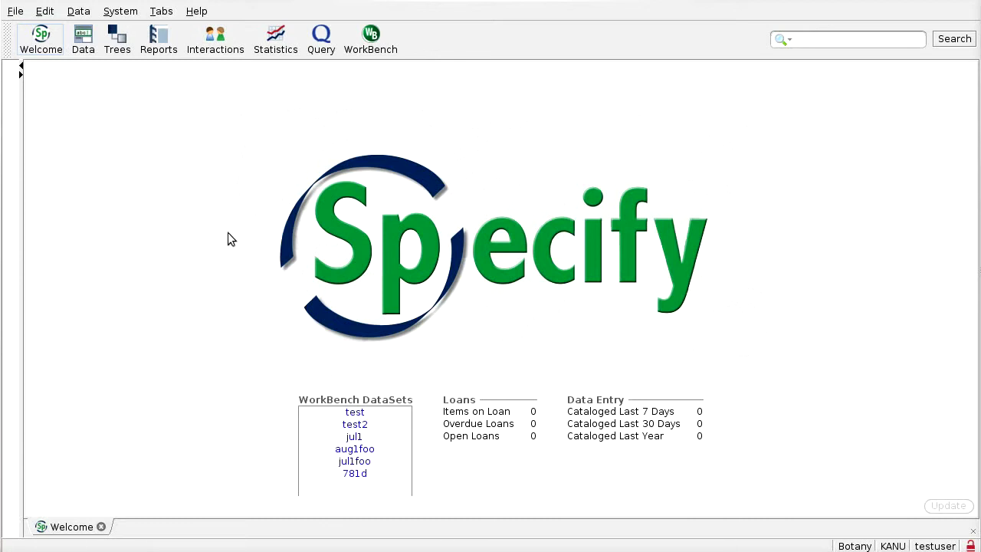
- Launch Scatter, Gather, Reconcile from the System menu to open the SGR tab
{"action": "left_click", "coordinate": [120, 11]}
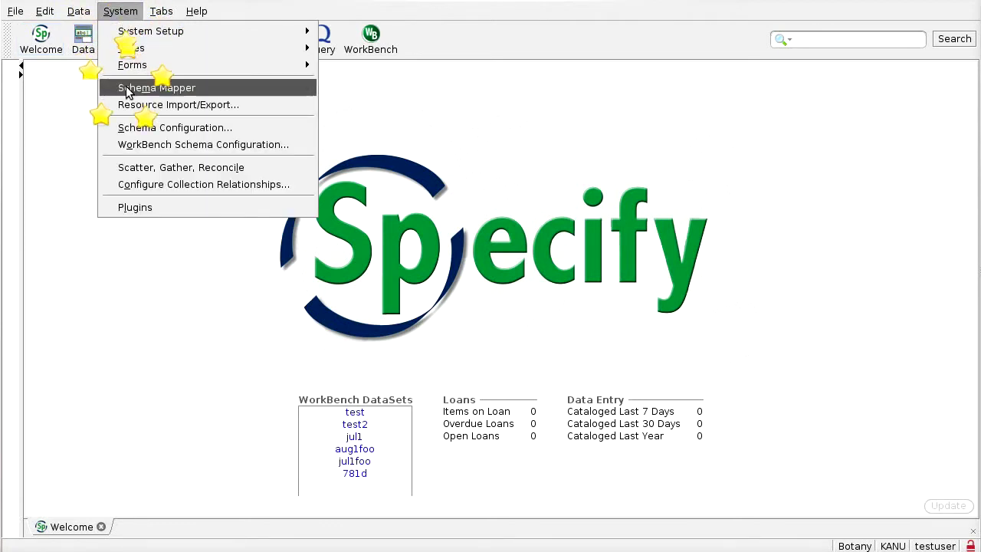
{"action": "left_click", "coordinate": [141, 169]}
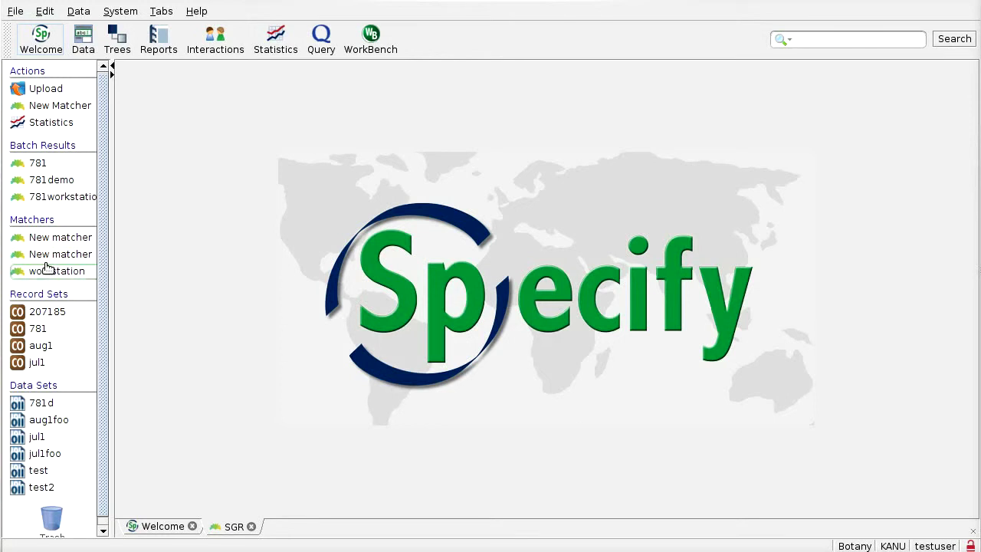
- Add a matcher named 'New matcher foo', keeping default match fields, filter and 10 results
{"action": "left_click", "coordinate": [61, 107]}
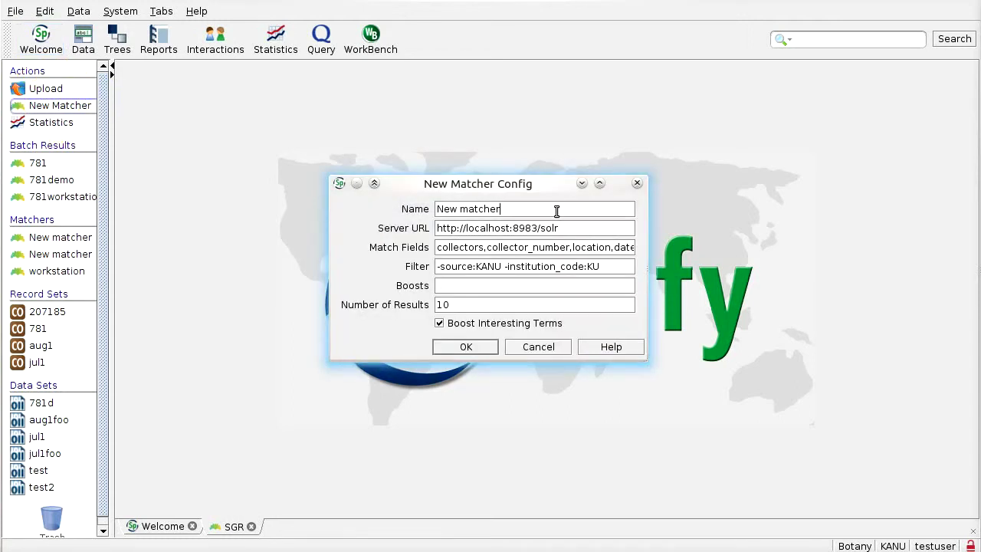
{"action": "type", "text": "foo"}
{"action": "left_click", "coordinate": [455, 216]}
{"action": "left_click", "coordinate": [526, 247]}
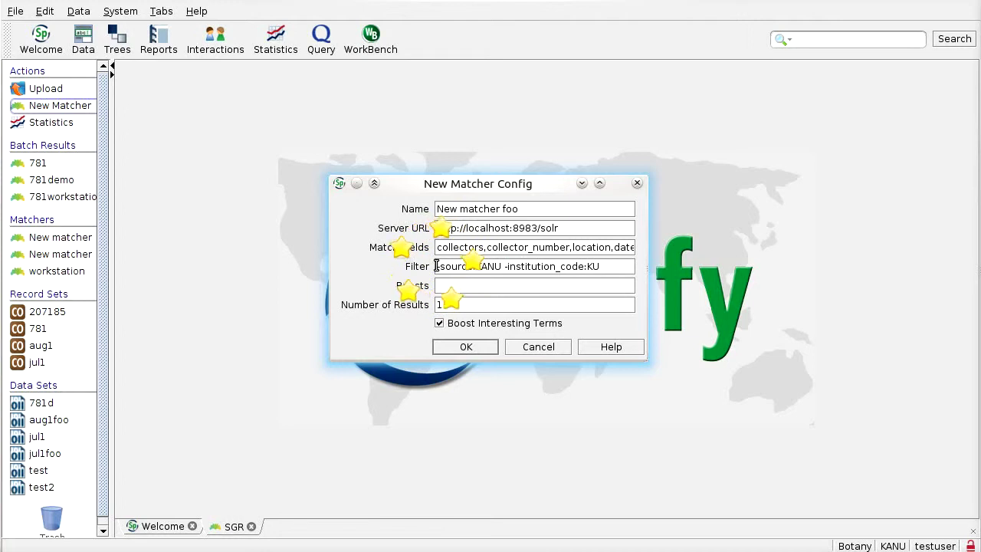
{"action": "left_click_drag", "start_coordinate": [435, 266], "coordinate": [507, 266]}
{"action": "left_click", "coordinate": [518, 267]}
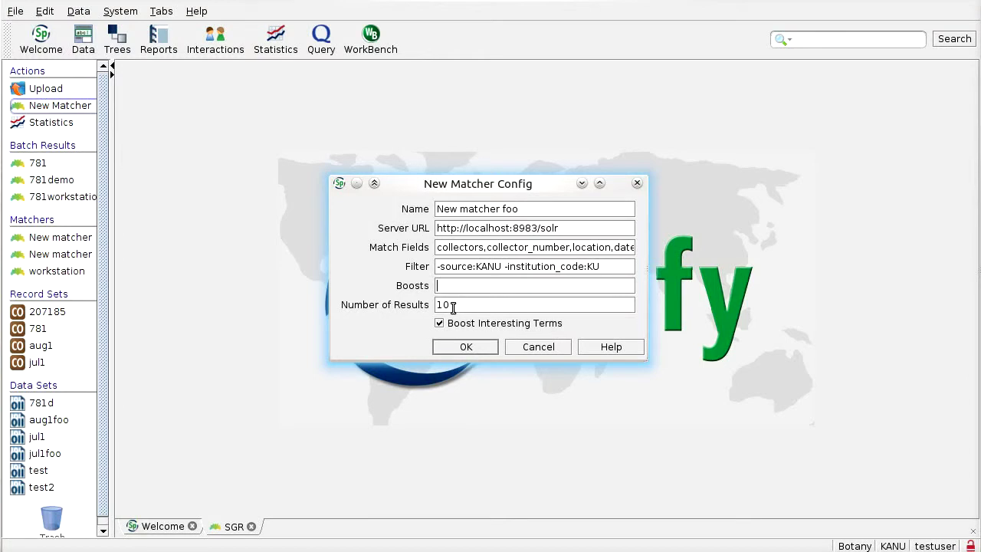
{"action": "left_click", "coordinate": [466, 347]}
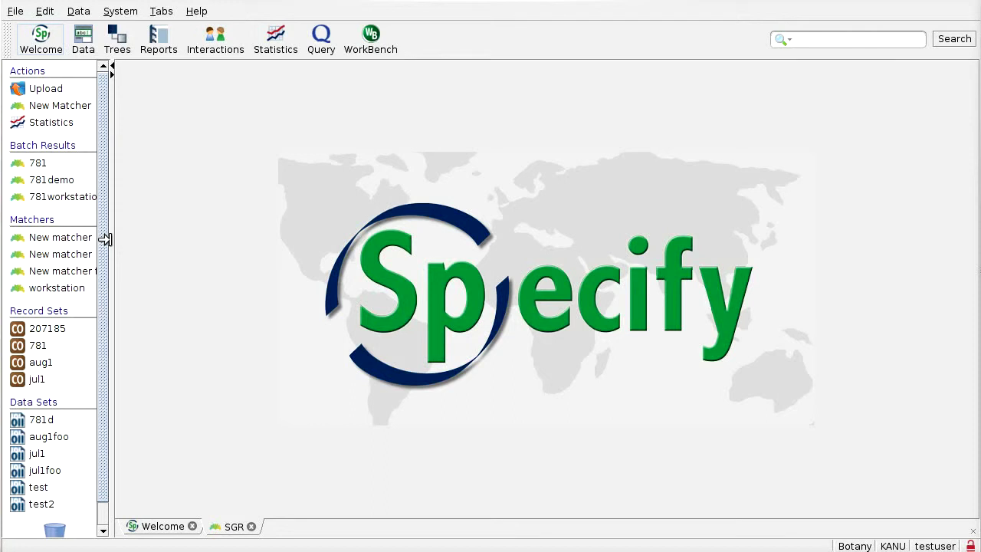
- Widen the SGR side panel so names like 'New matcher foo' and '781workstation' show fully
{"action": "left_click_drag", "start_coordinate": [106, 240], "coordinate": [151, 243]}
{"action": "left_click", "coordinate": [66, 275]}
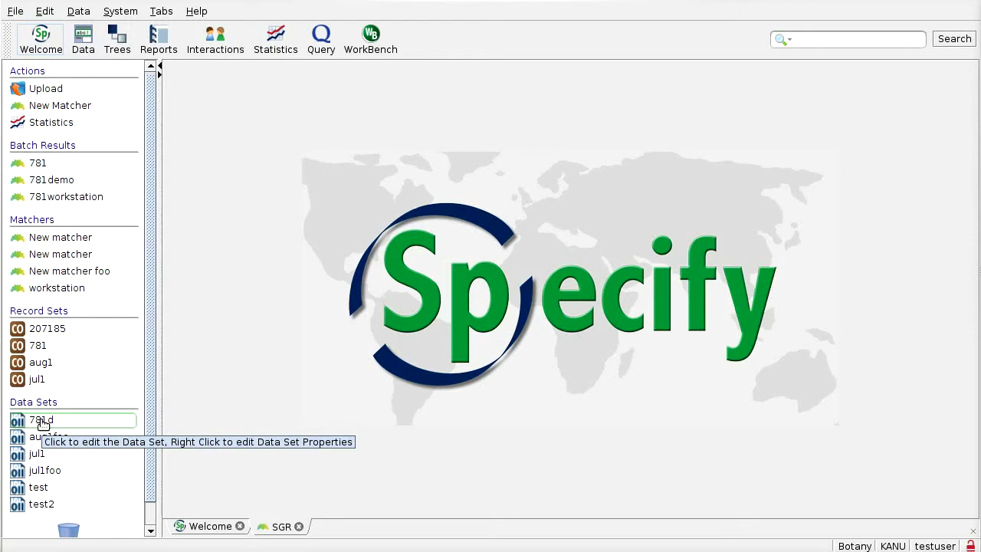
{"action": "left_click_drag", "start_coordinate": [42, 424], "coordinate": [42, 207]}
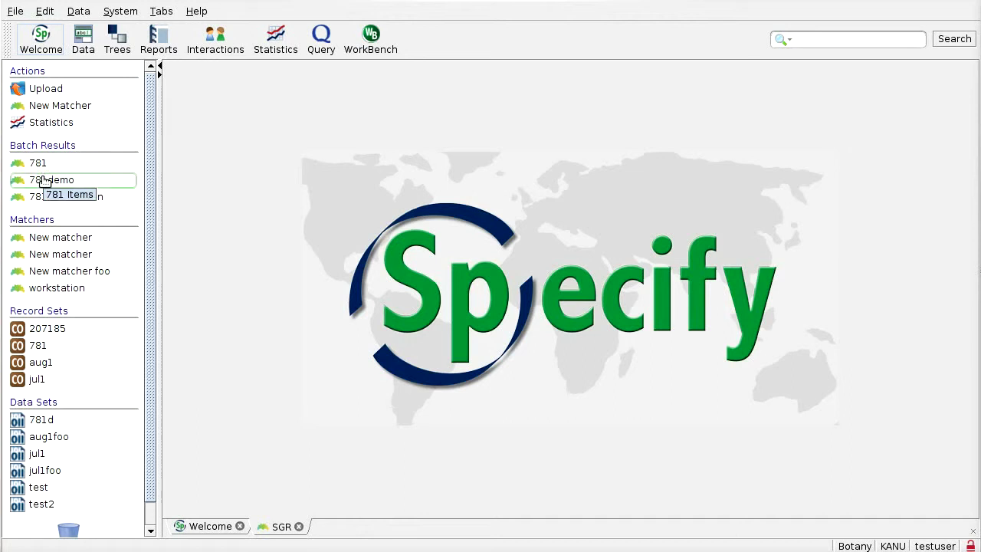
- Show the Quality of Matches histogram for batch result 781demo in an SGR Stats tab
{"action": "left_click_drag", "start_coordinate": [45, 181], "coordinate": [59, 132]}
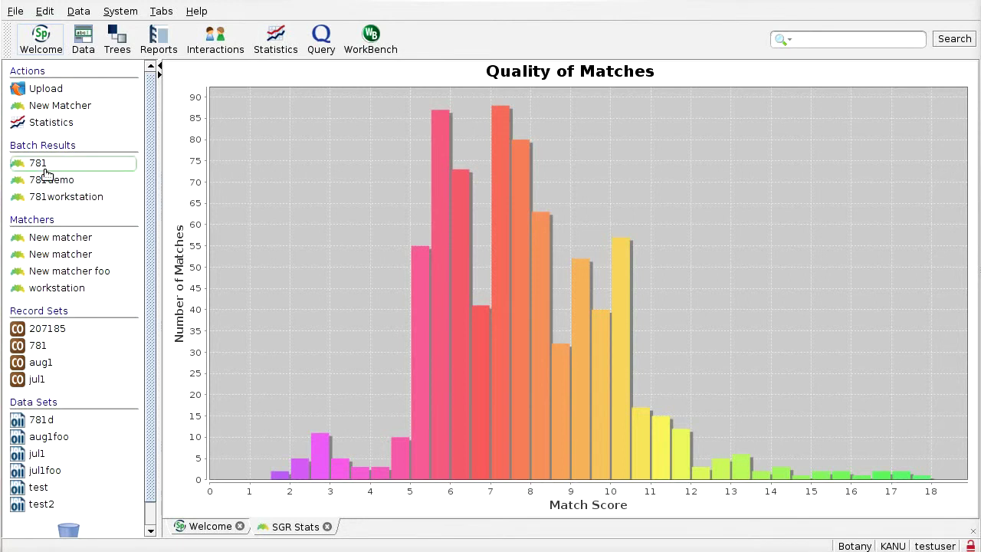
{"action": "mouse_move", "coordinate": [46, 174]}
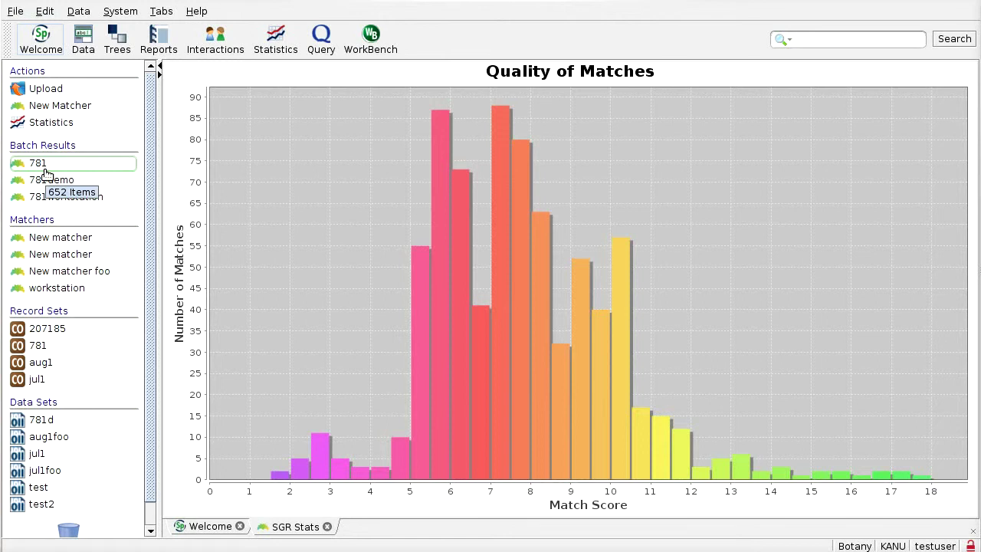
- Open data set 781d in WorkBench with a narrower side panel for a wider table
{"action": "double_click", "coordinate": [40, 427]}
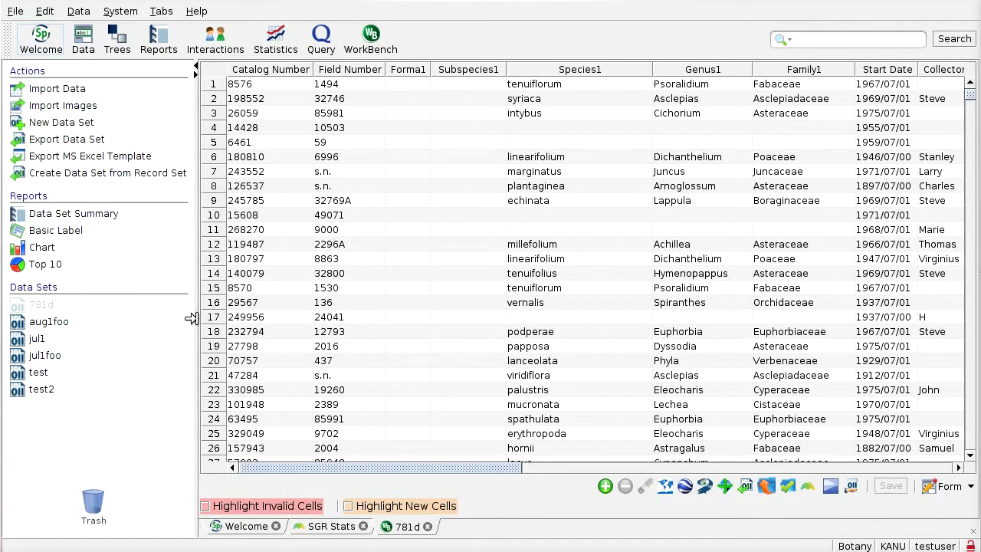
{"action": "left_click_drag", "start_coordinate": [191, 318], "coordinate": [127, 318]}
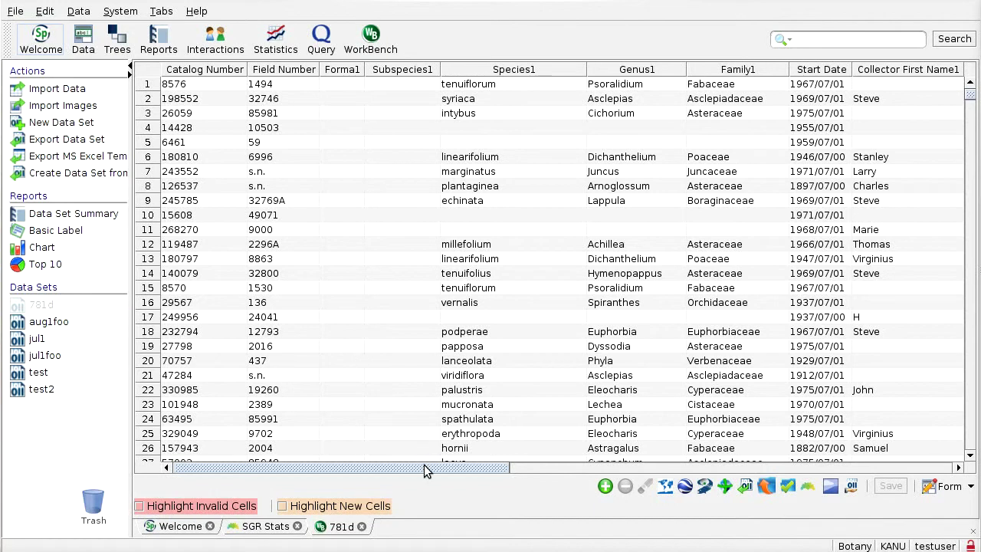
{"action": "left_click_drag", "start_coordinate": [423, 465], "coordinate": [385, 471]}
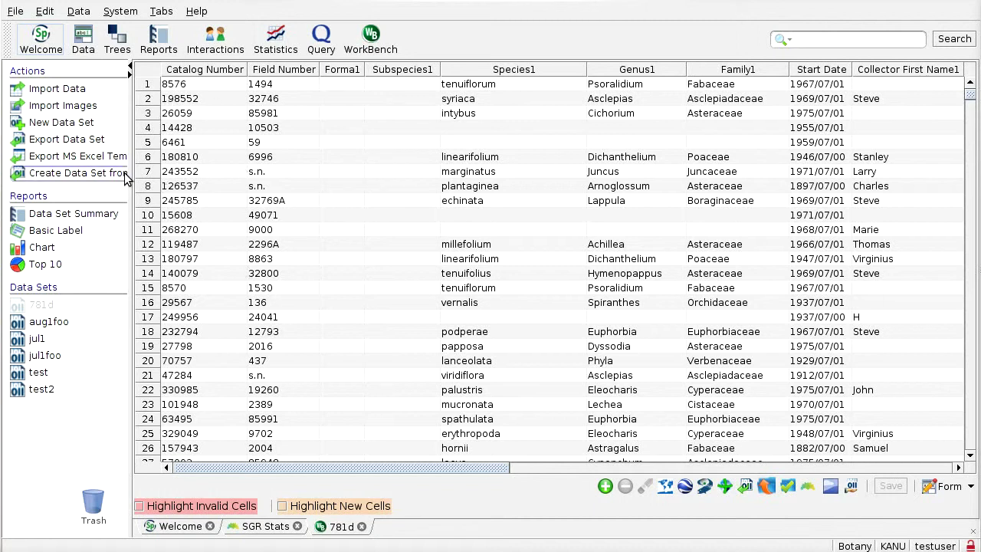
{"action": "left_click", "coordinate": [245, 527]}
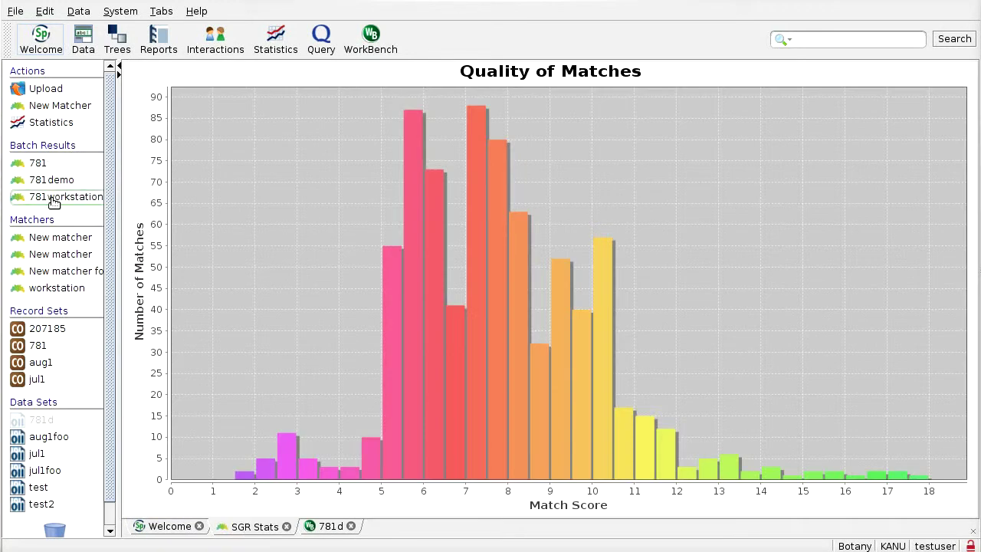
{"action": "left_click", "coordinate": [332, 527]}
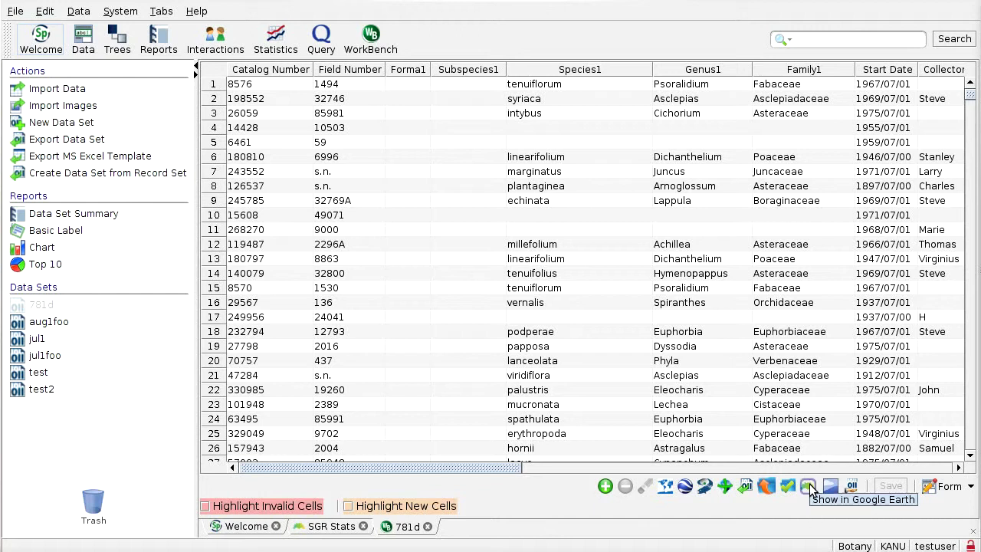
- Colour the 781d rows by match results using the 781workstation configuration
{"action": "left_click", "coordinate": [810, 484]}
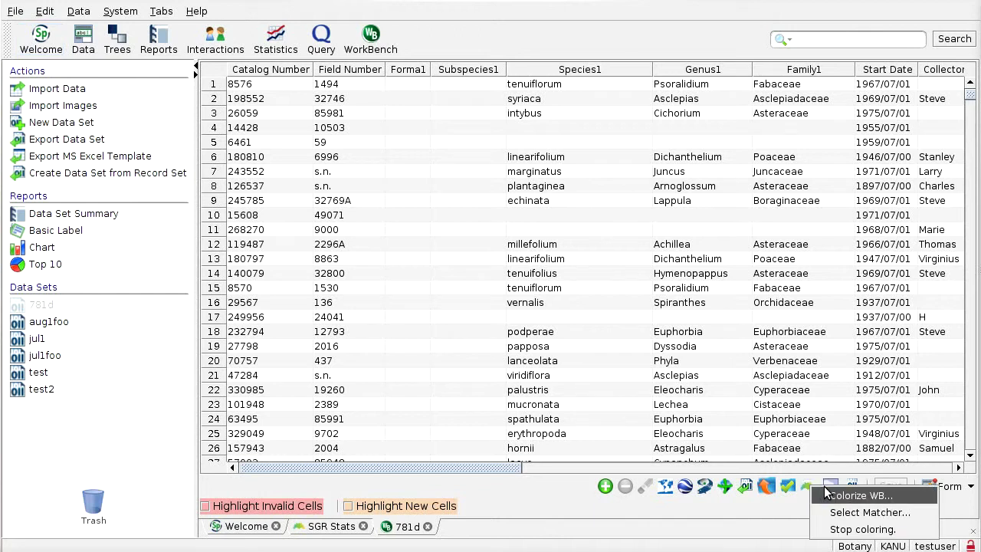
{"action": "left_click", "coordinate": [826, 495]}
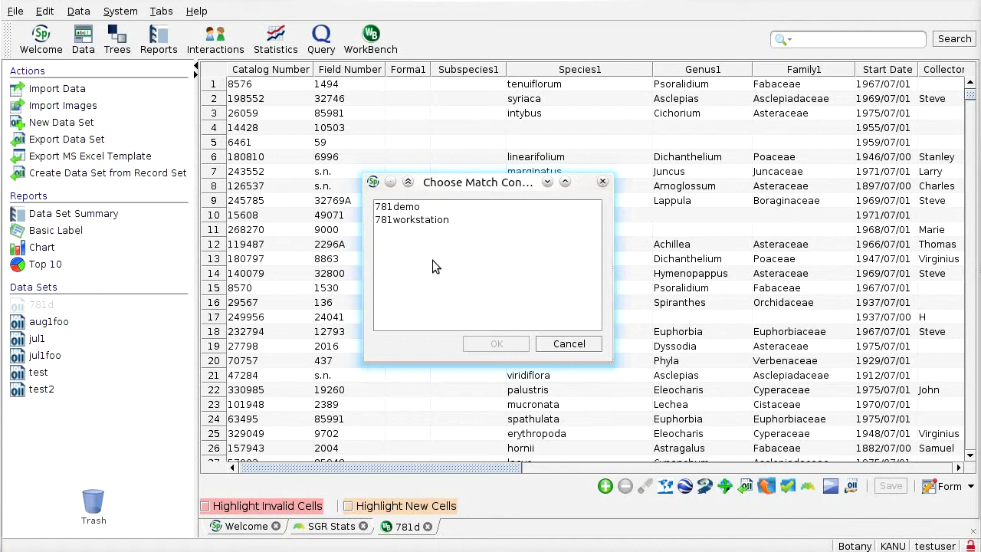
{"action": "left_click", "coordinate": [397, 220]}
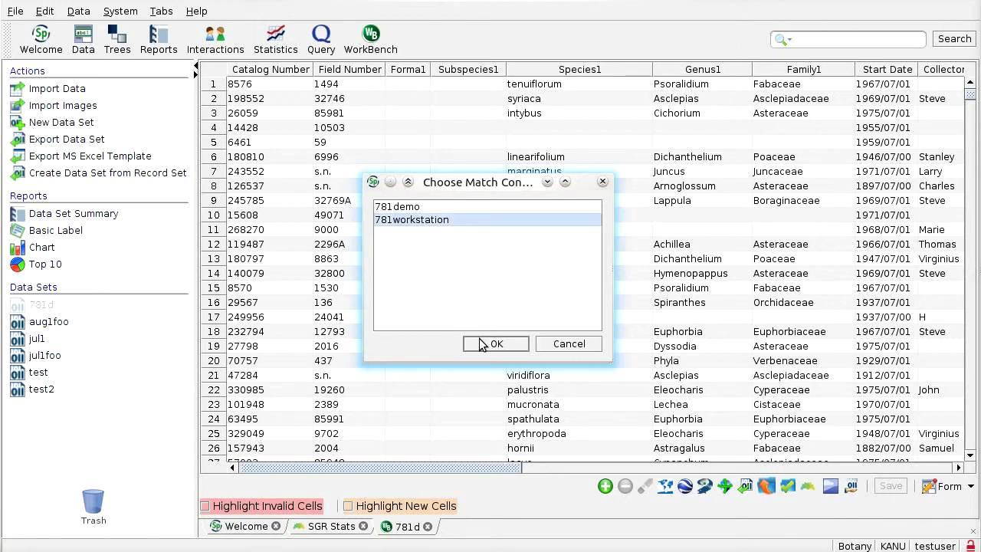
{"action": "left_click", "coordinate": [479, 343]}
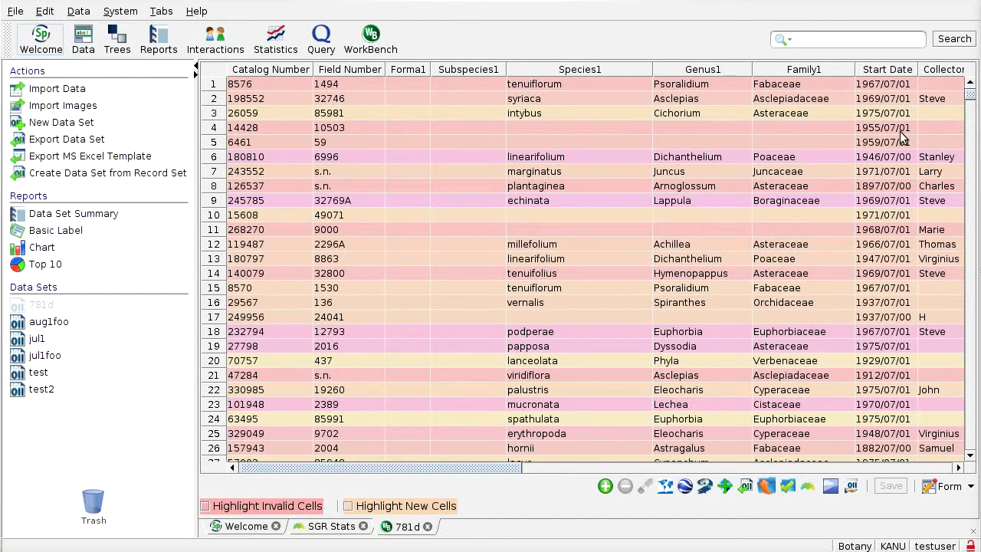
- Scroll the WorkBench table down to row 164, Clarkia pulchella
{"action": "left_click_drag", "start_coordinate": [972, 97], "coordinate": [974, 108]}
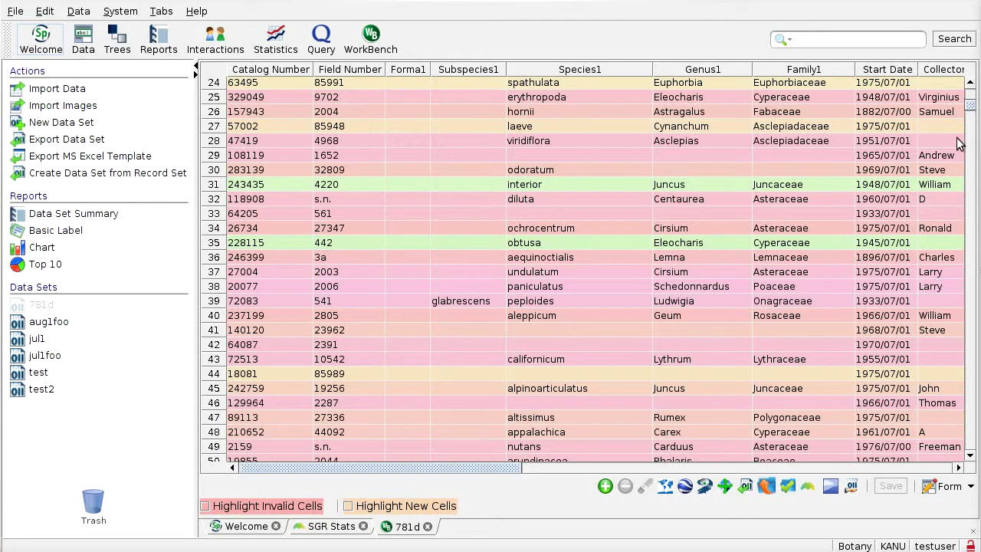
{"action": "left_click_drag", "start_coordinate": [975, 113], "coordinate": [975, 91]}
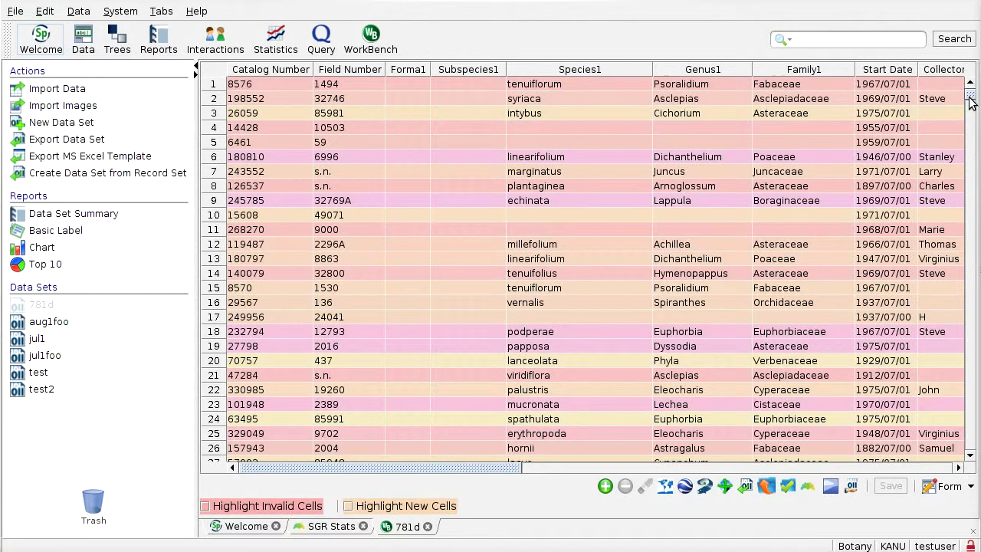
{"action": "scroll", "coordinate": [971, 102], "scroll_direction": "down", "scroll_amount": 8}
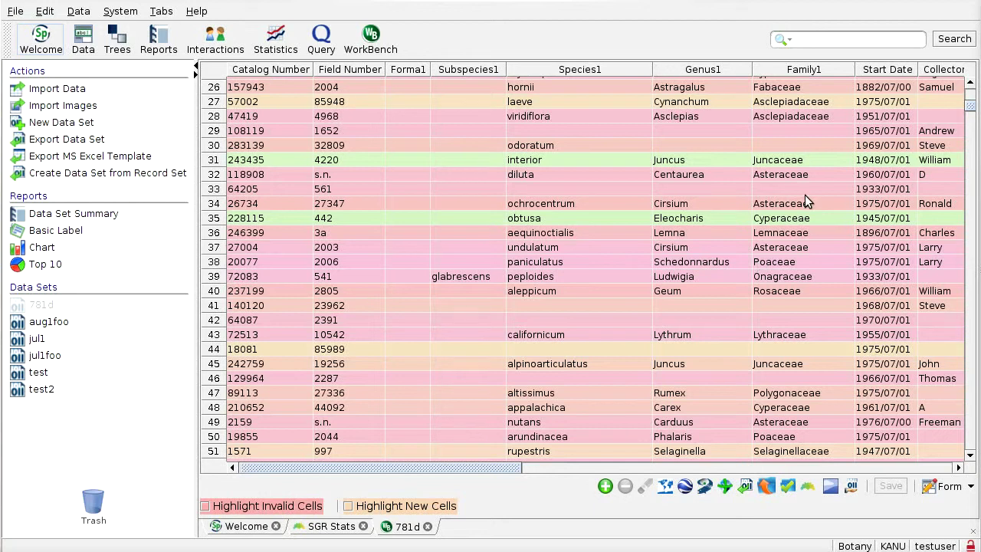
{"action": "scroll", "coordinate": [971, 113], "scroll_direction": "down", "scroll_amount": 3}
{"action": "left_click_drag", "start_coordinate": [971, 113], "coordinate": [970, 161]}
{"action": "scroll", "coordinate": [341, 318], "scroll_direction": "down", "scroll_amount": 5}
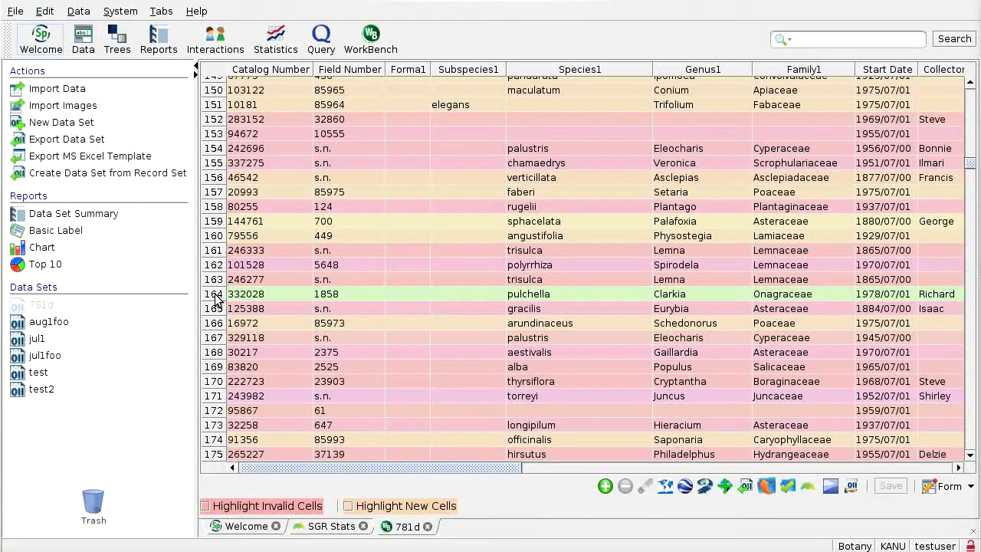
- Look up GBIF duplicates for row 164, the Clarkia pulchella specimen
{"action": "left_click", "coordinate": [214, 295]}
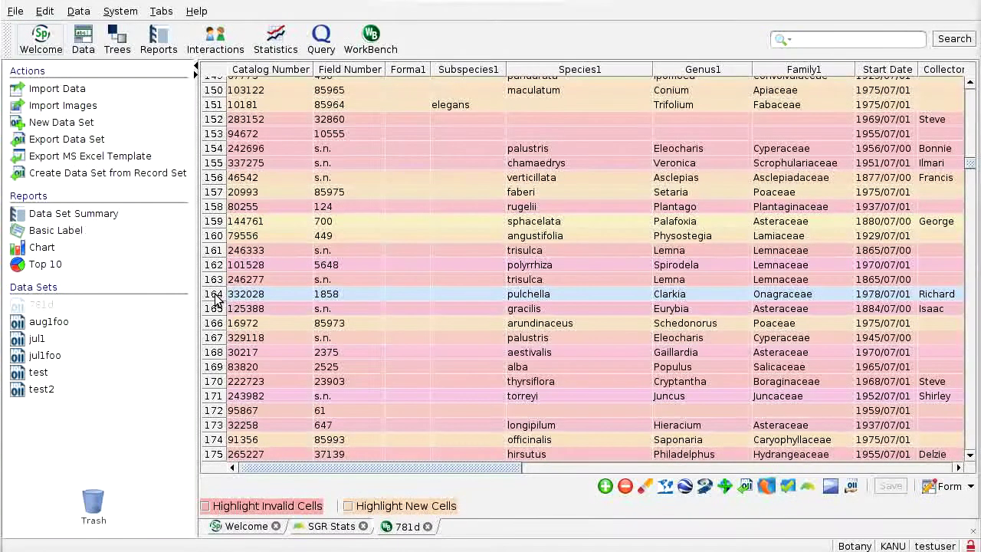
{"action": "left_click", "coordinate": [807, 488]}
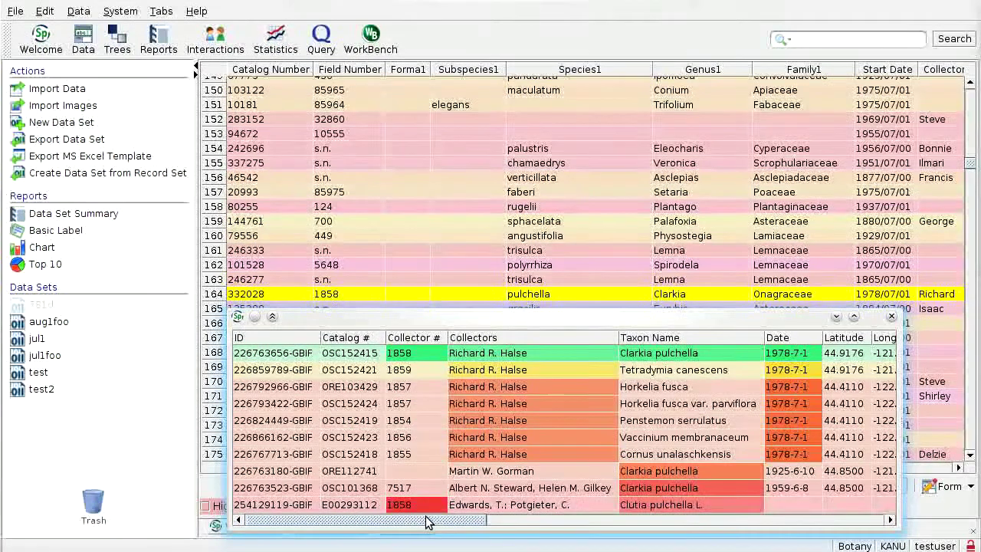
{"action": "left_click_drag", "start_coordinate": [428, 524], "coordinate": [515, 527]}
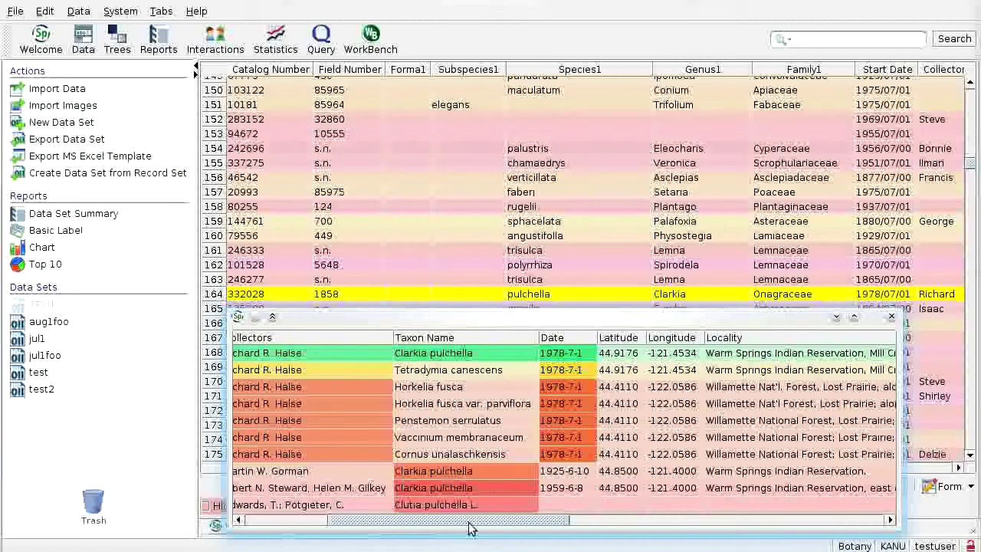
{"action": "left_click_drag", "start_coordinate": [475, 526], "coordinate": [674, 539]}
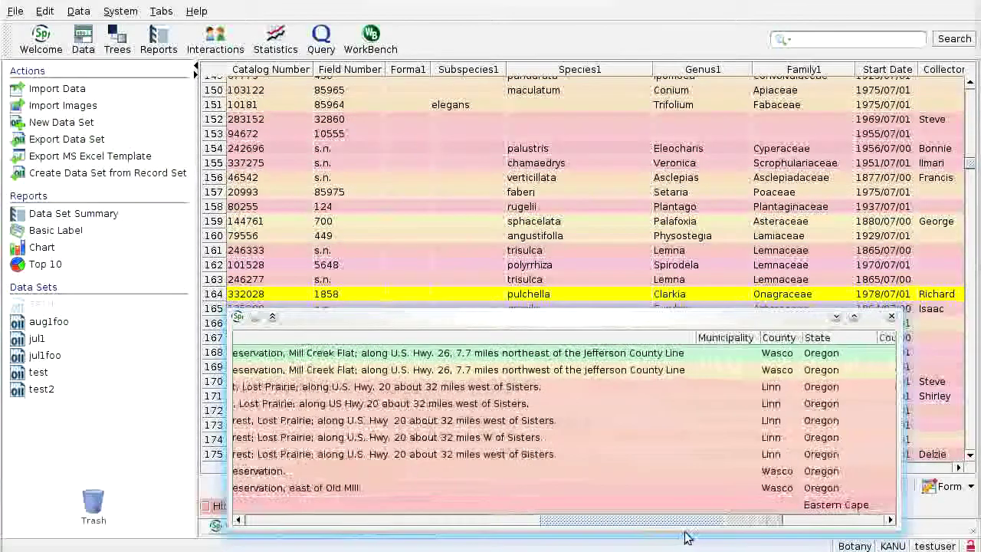
{"action": "scroll", "coordinate": [713, 525], "scroll_direction": "right", "scroll_amount": 8}
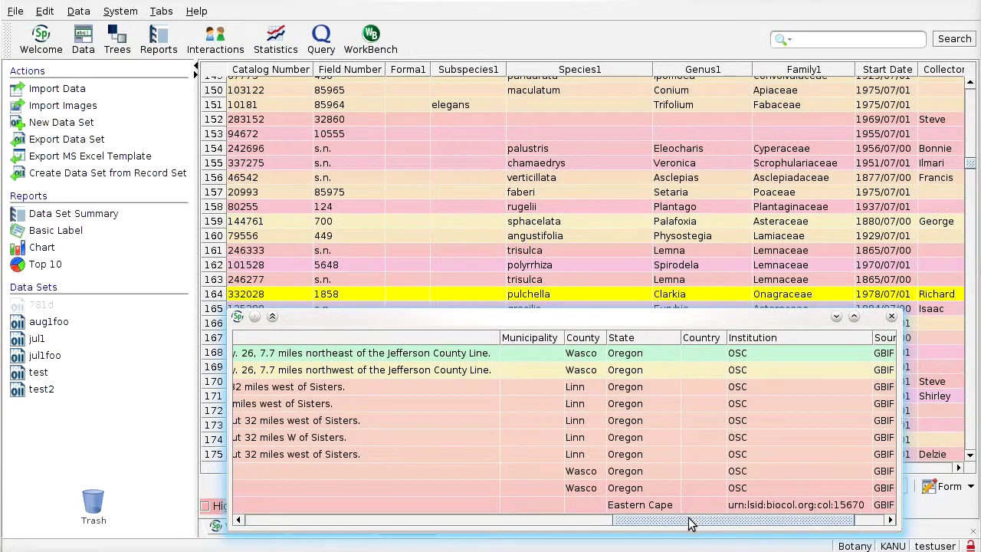
{"action": "left_click_drag", "start_coordinate": [688, 523], "coordinate": [517, 532]}
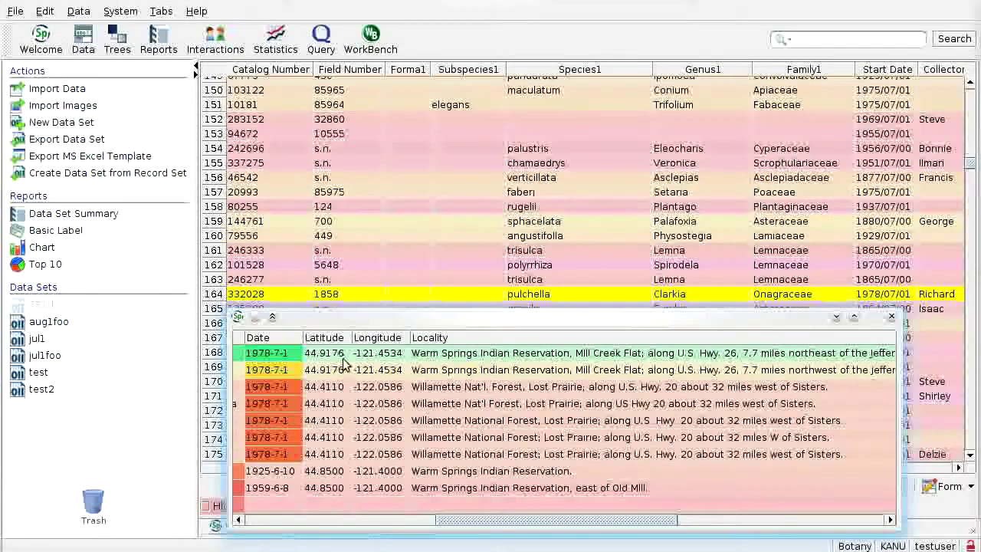
{"action": "left_click", "coordinate": [958, 467]}
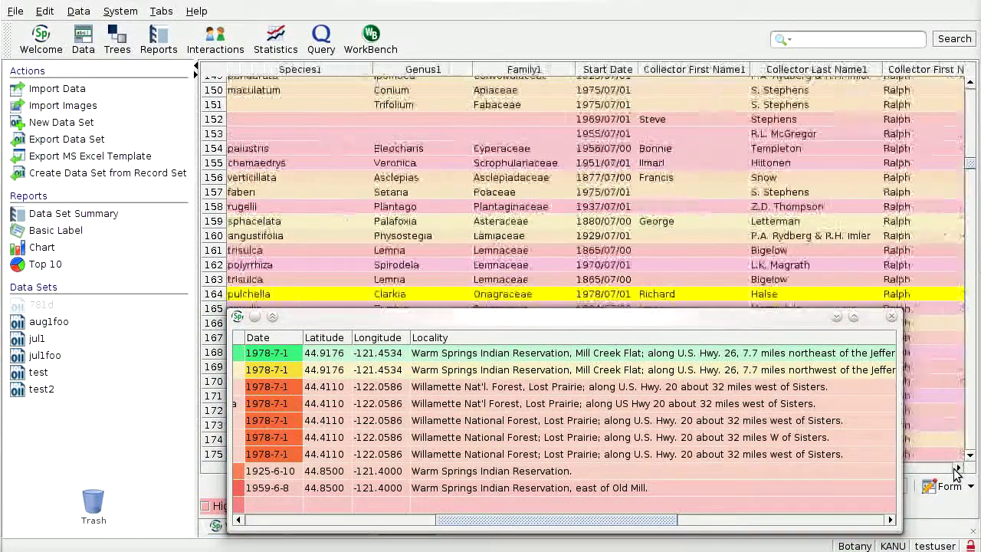
- Copy latitude 44.9176 and longitude -121.4534 from the top match into row 164's Latitude1 and Longitude1
{"action": "left_click", "coordinate": [958, 468]}
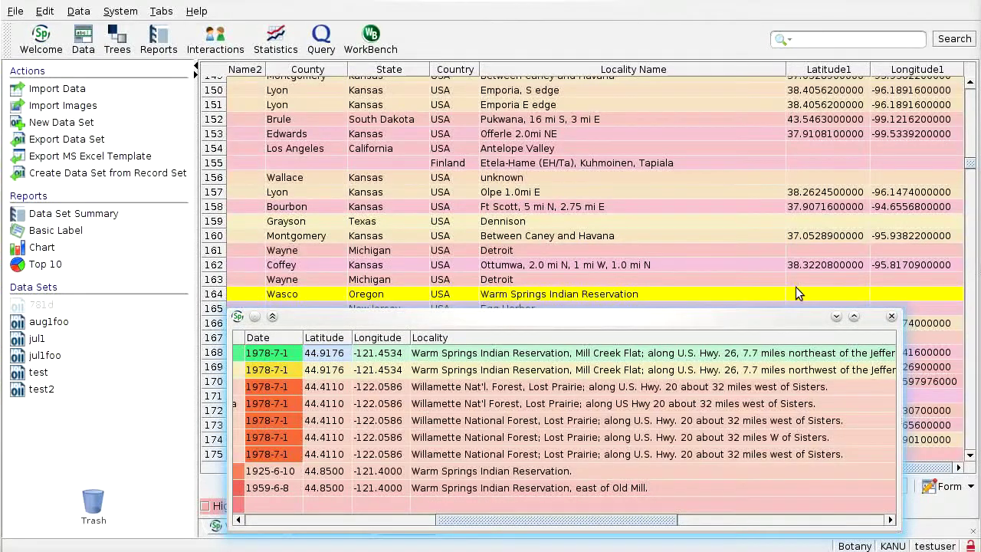
{"action": "left_click_drag", "start_coordinate": [805, 295], "coordinate": [806, 296]}
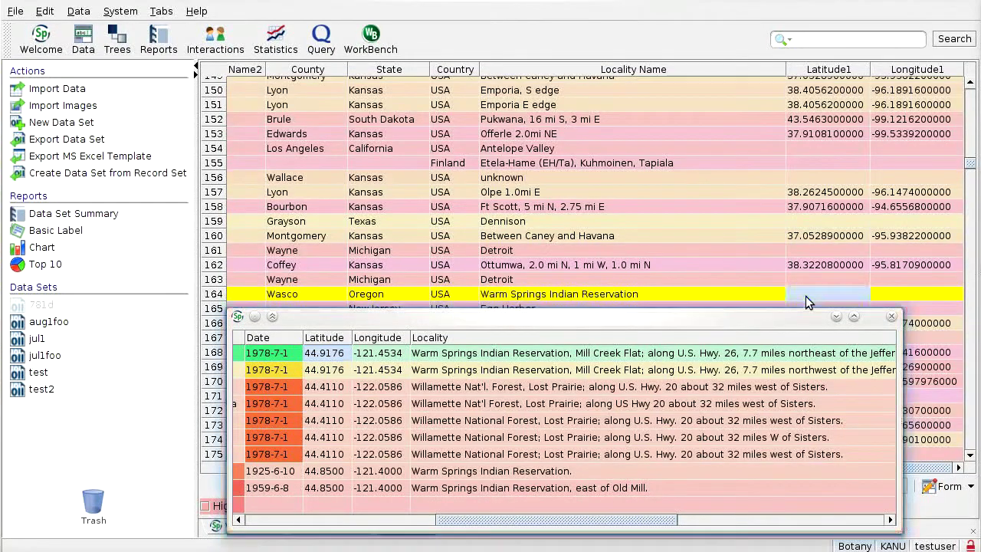
{"action": "left_click", "coordinate": [383, 354]}
{"action": "left_click_drag", "start_coordinate": [388, 361], "coordinate": [889, 297]}
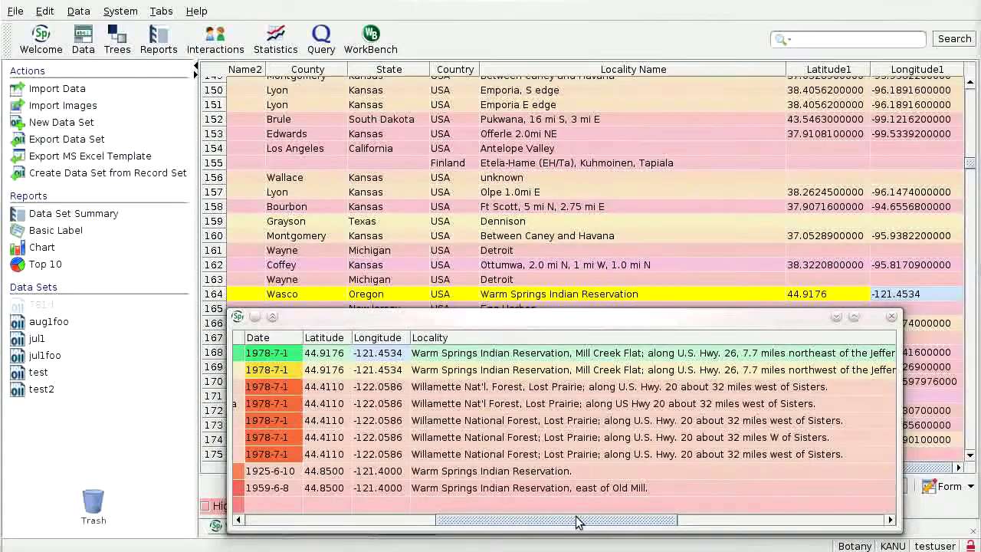
{"action": "left_click_drag", "start_coordinate": [575, 527], "coordinate": [617, 529]}
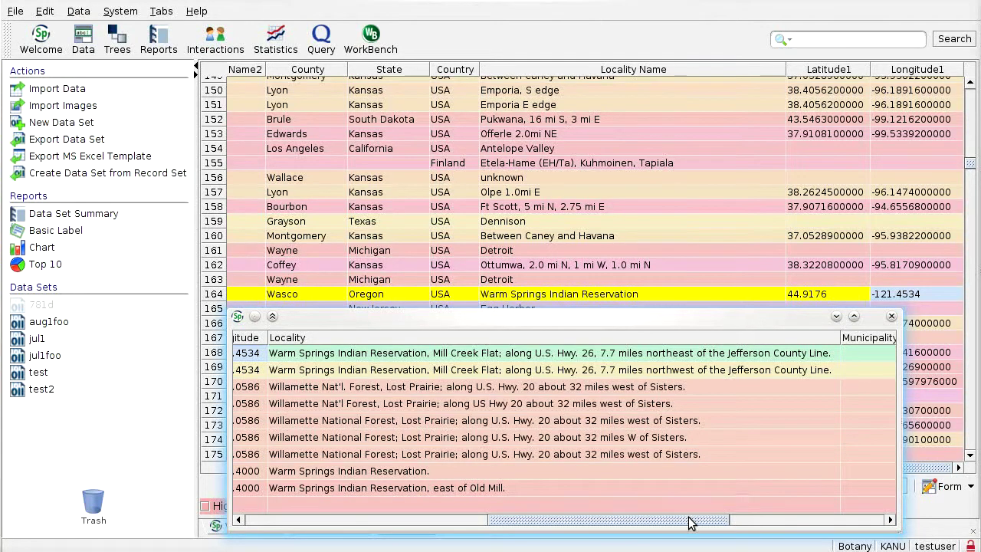
{"action": "left_click_drag", "start_coordinate": [692, 519], "coordinate": [847, 524]}
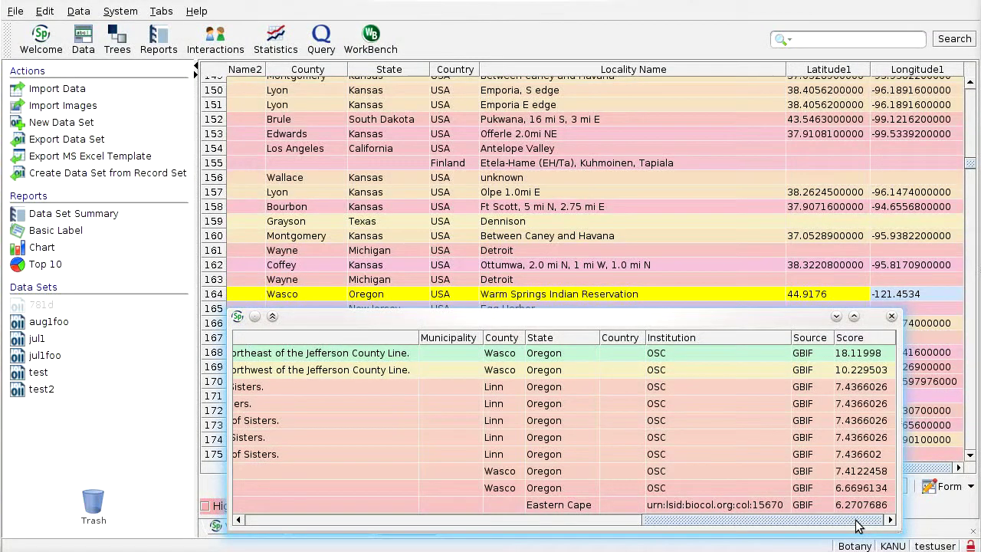
{"action": "left_click_drag", "start_coordinate": [857, 525], "coordinate": [542, 543]}
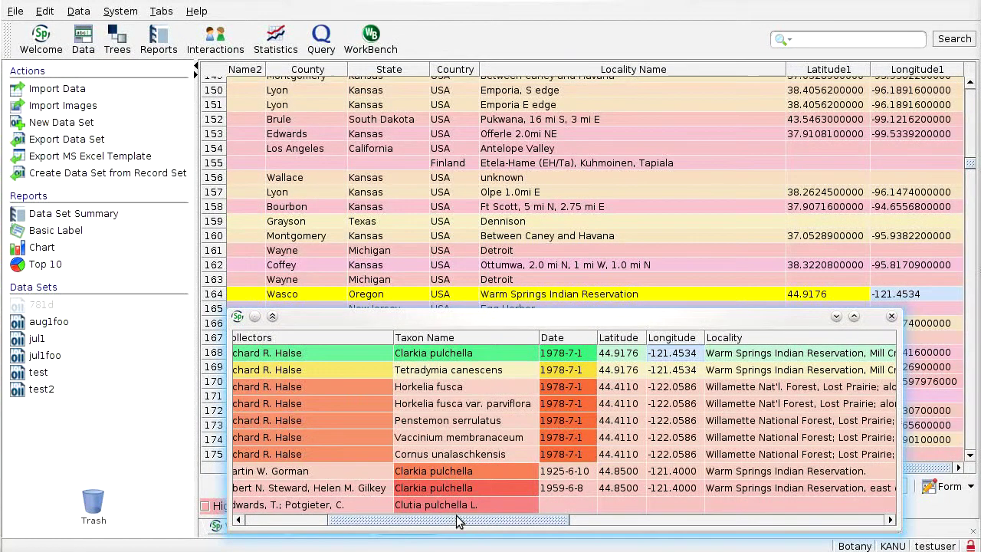
{"action": "left_click_drag", "start_coordinate": [458, 524], "coordinate": [410, 523]}
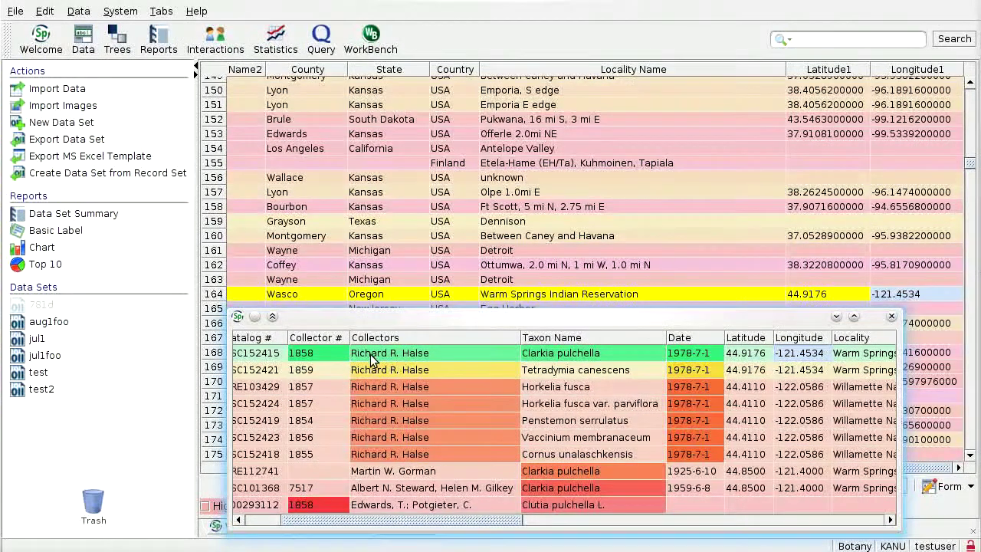
{"action": "left_click", "coordinate": [414, 354]}
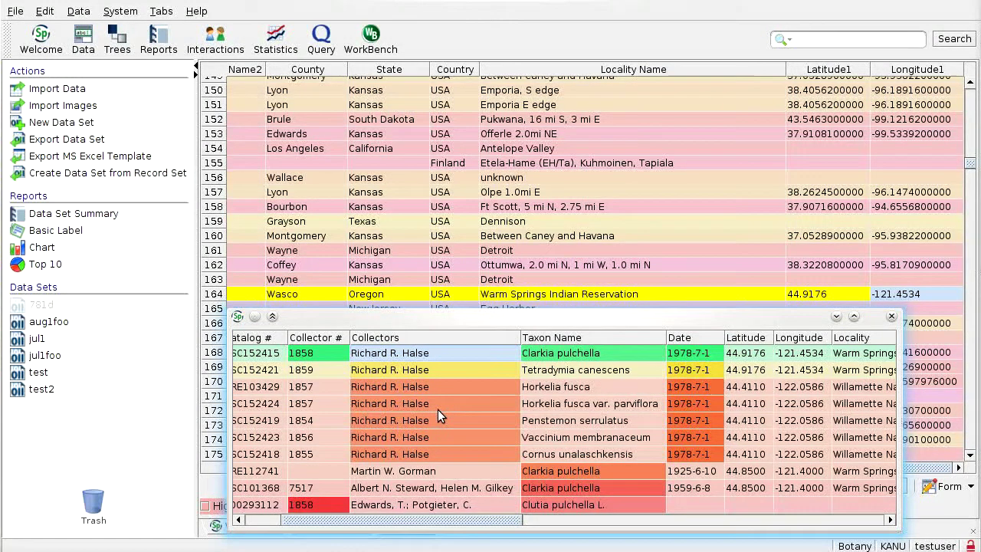
- Close the SGR results popup of GBIF duplicates
{"action": "left_click", "coordinate": [893, 317]}
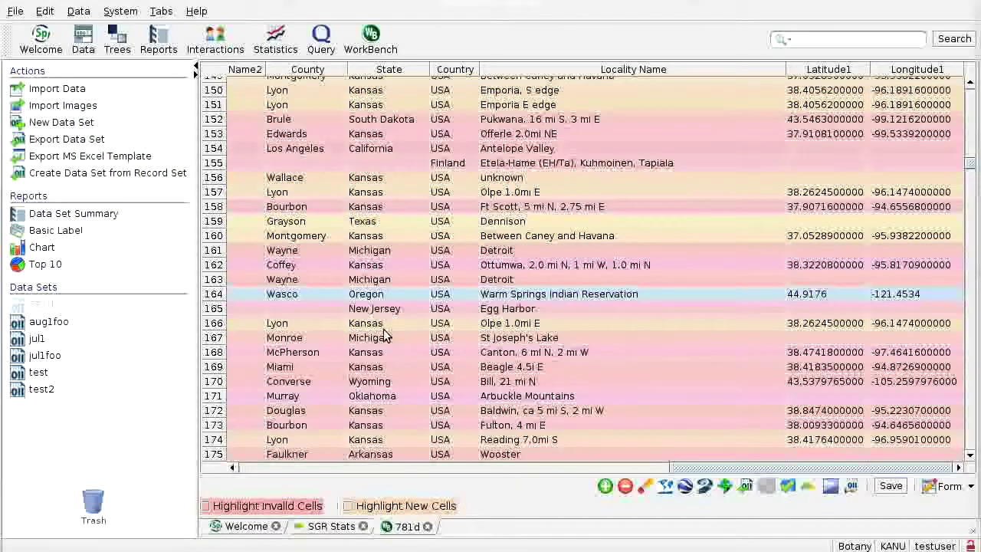
- Reopen row 164's GBIF duplicates list and position it over the lower part of the table
{"action": "left_click", "coordinate": [808, 488]}
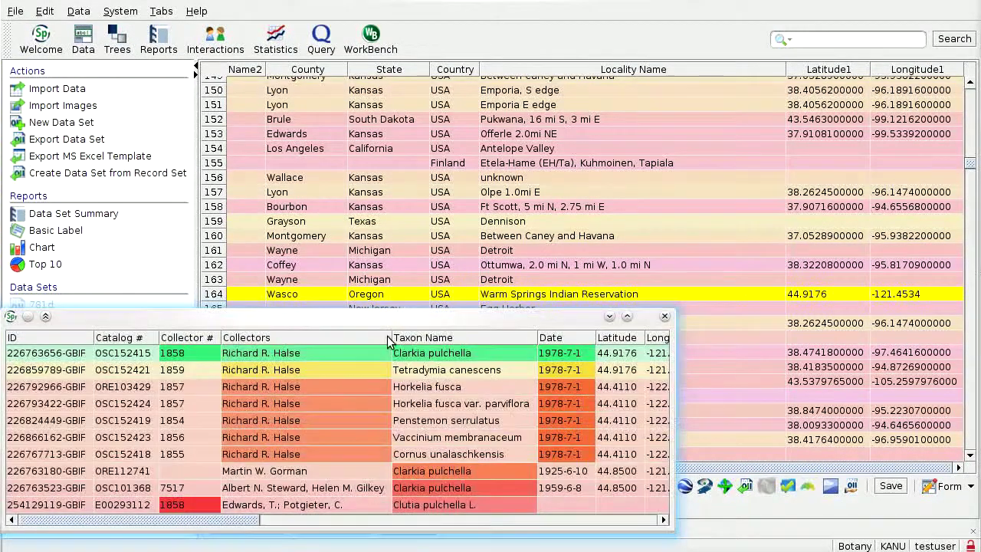
{"action": "left_click_drag", "start_coordinate": [398, 318], "coordinate": [583, 335]}
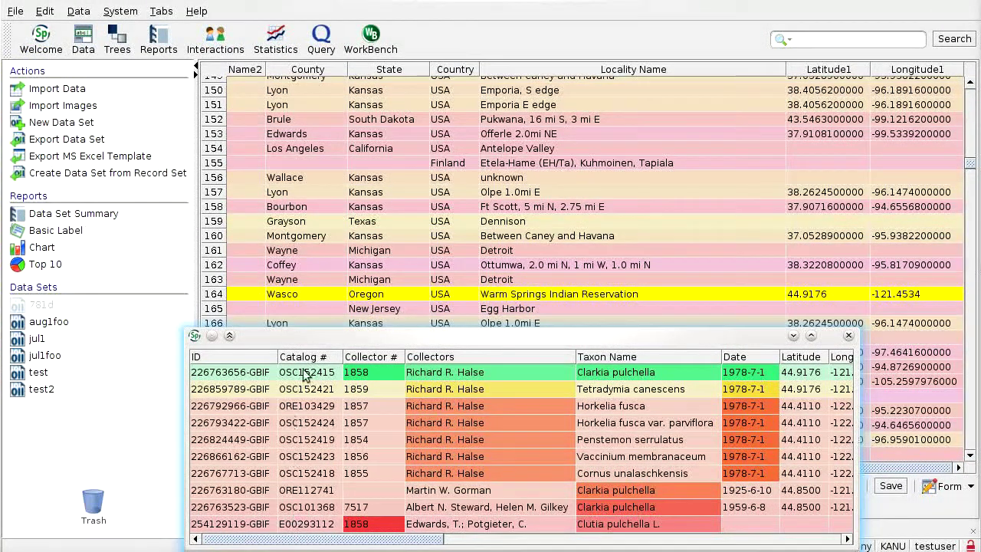
{"action": "left_click_drag", "start_coordinate": [330, 539], "coordinate": [759, 543]}
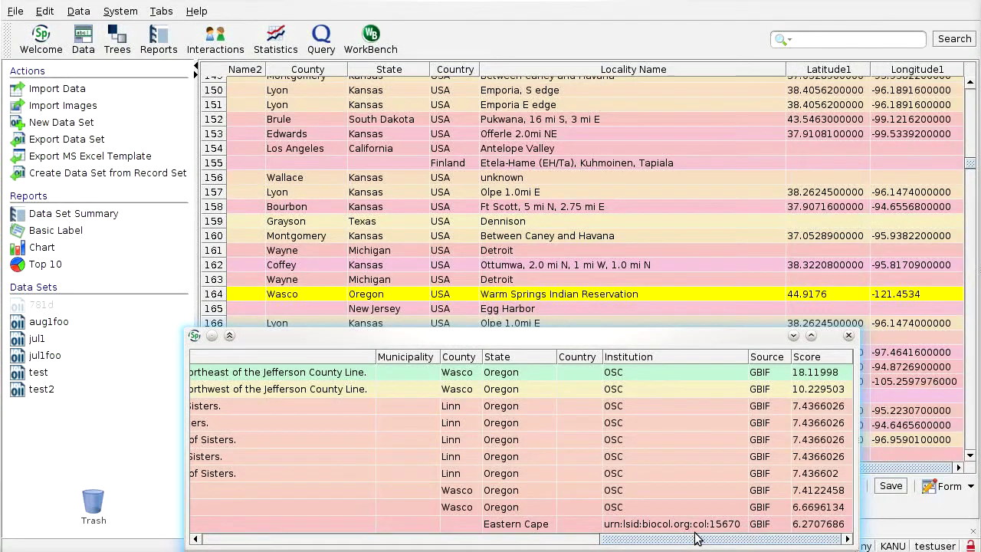
{"action": "left_click_drag", "start_coordinate": [696, 542], "coordinate": [289, 535]}
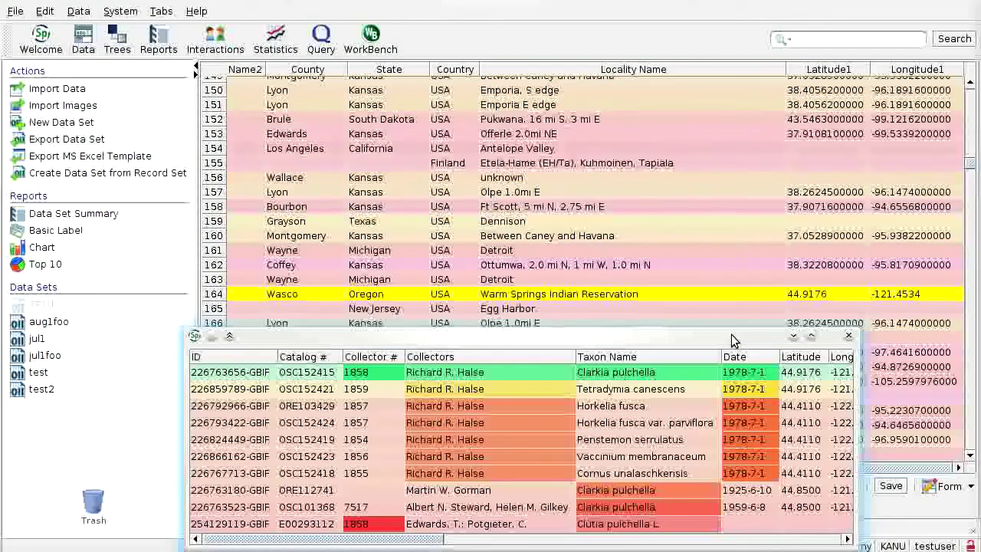
{"action": "left_click_drag", "start_coordinate": [731, 335], "coordinate": [773, 315]}
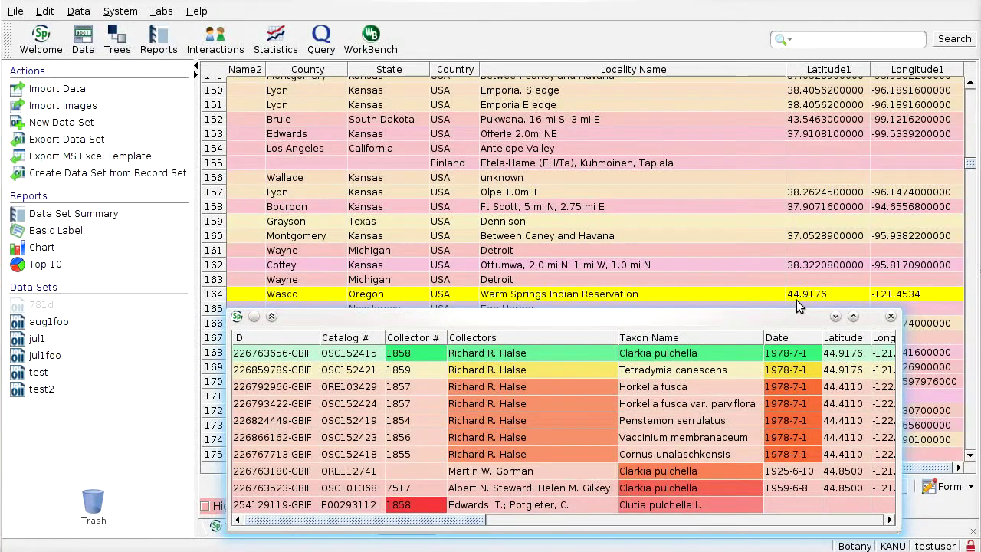
- Clear the existing Latitude1 and Longitude1 values in row 164
{"action": "left_click", "coordinate": [802, 296]}
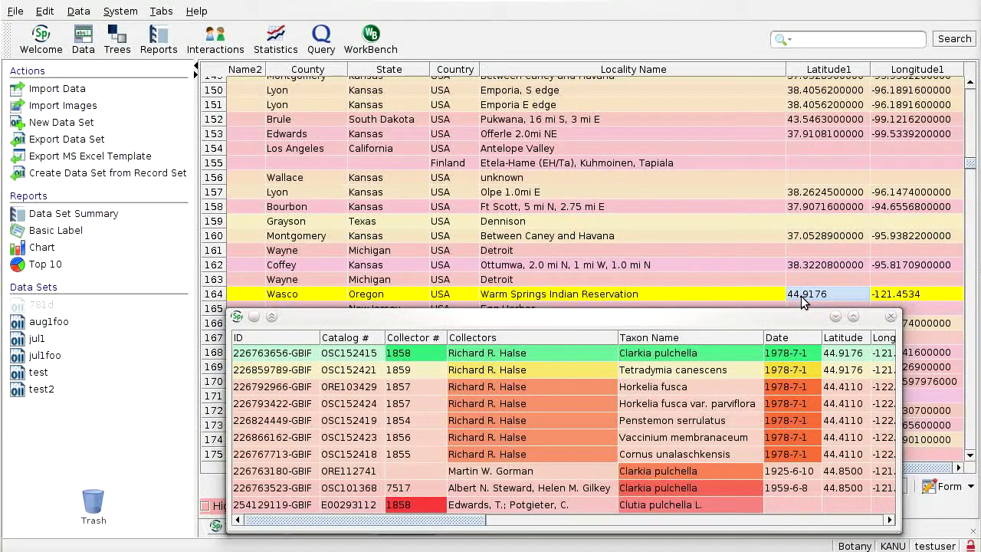
{"action": "double_click", "coordinate": [802, 296]}
{"action": "left_click", "coordinate": [912, 293]}
{"action": "double_click", "coordinate": [912, 294]}
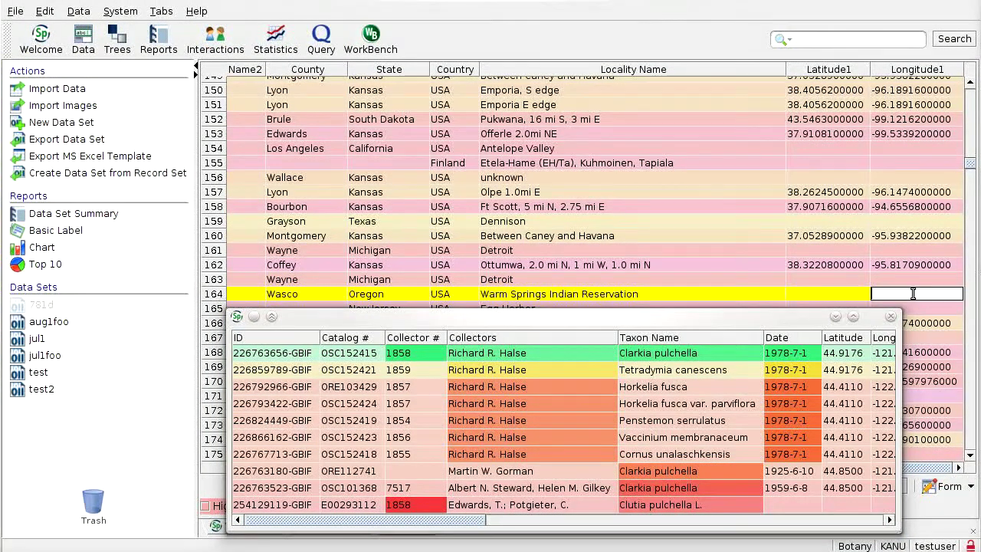
{"action": "left_click", "coordinate": [711, 297]}
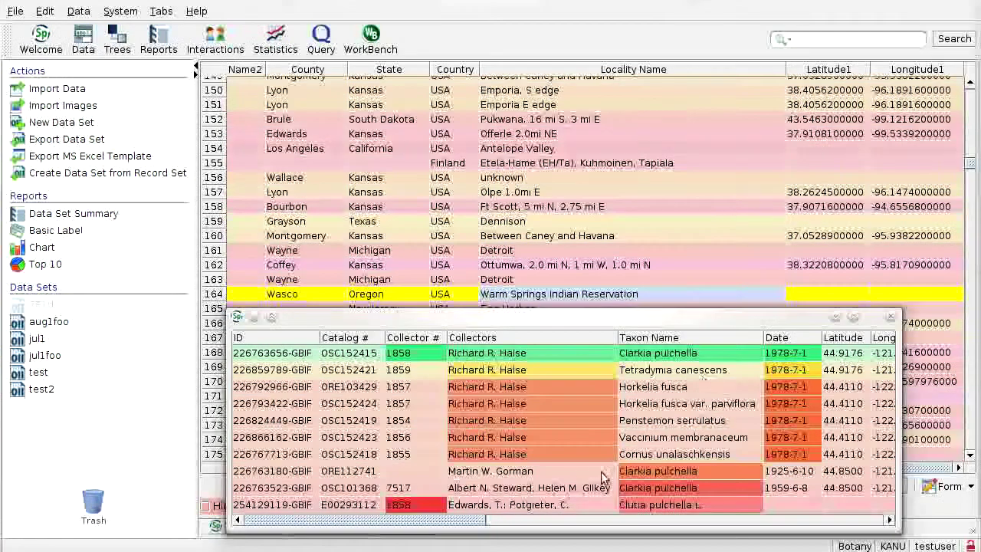
- Paste latitude 44.9176 and longitude -121.4534 from the top GBIF duplicate into row 164
{"action": "left_click_drag", "start_coordinate": [484, 525], "coordinate": [535, 526]}
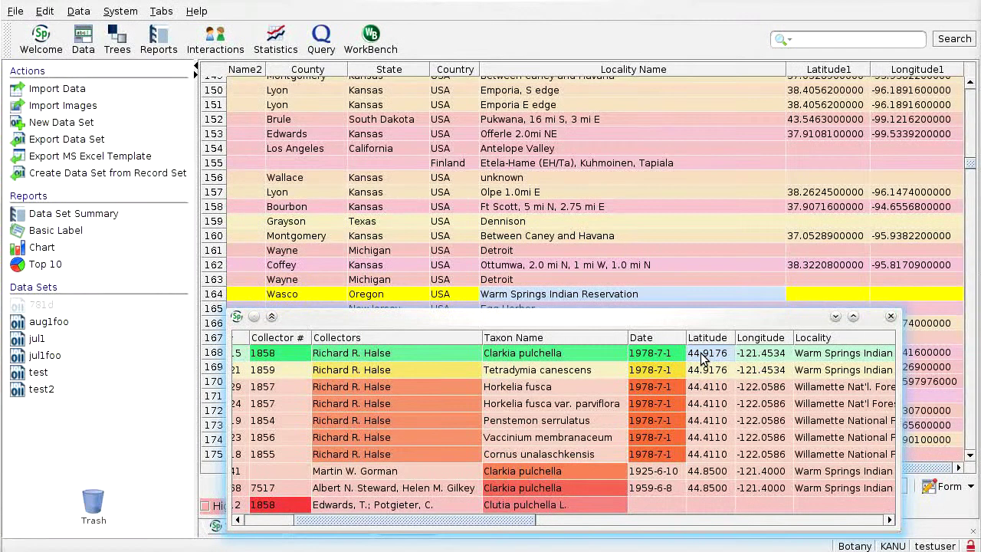
{"action": "left_click", "coordinate": [836, 295]}
{"action": "type", "text": "44.9176"}
{"action": "left_click", "coordinate": [766, 352]}
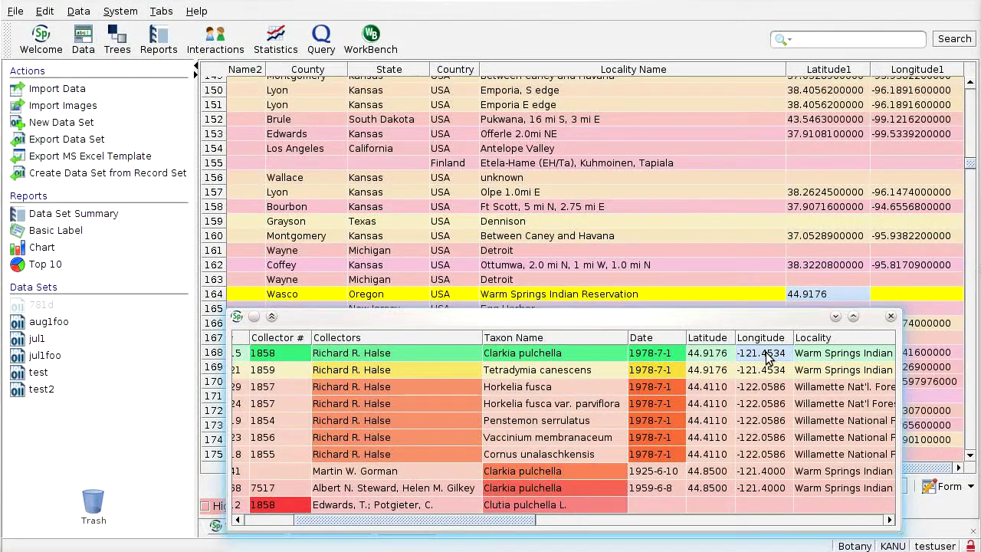
{"action": "left_click", "coordinate": [920, 295]}
{"action": "type", "text": "-121.4534"}
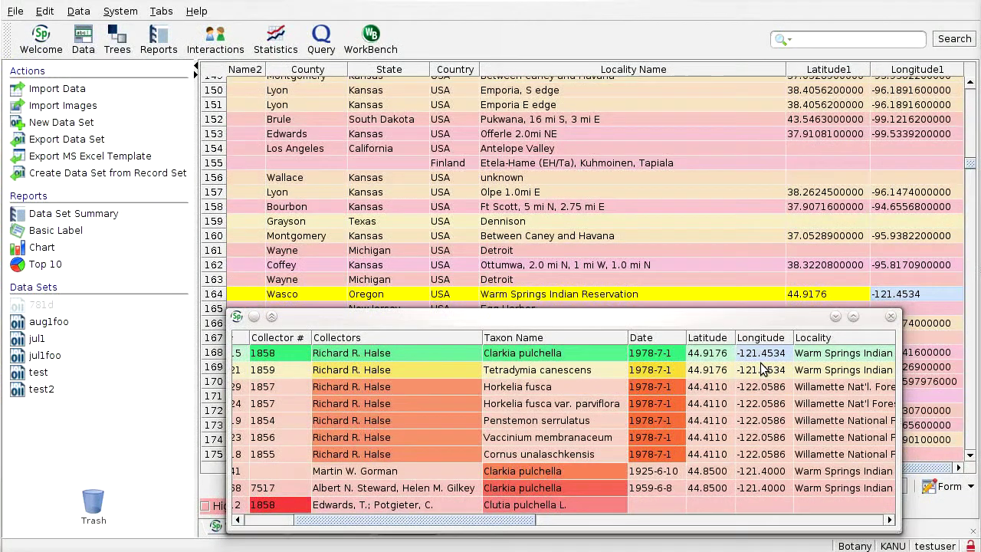
{"action": "left_click_drag", "start_coordinate": [531, 521], "coordinate": [483, 545]}
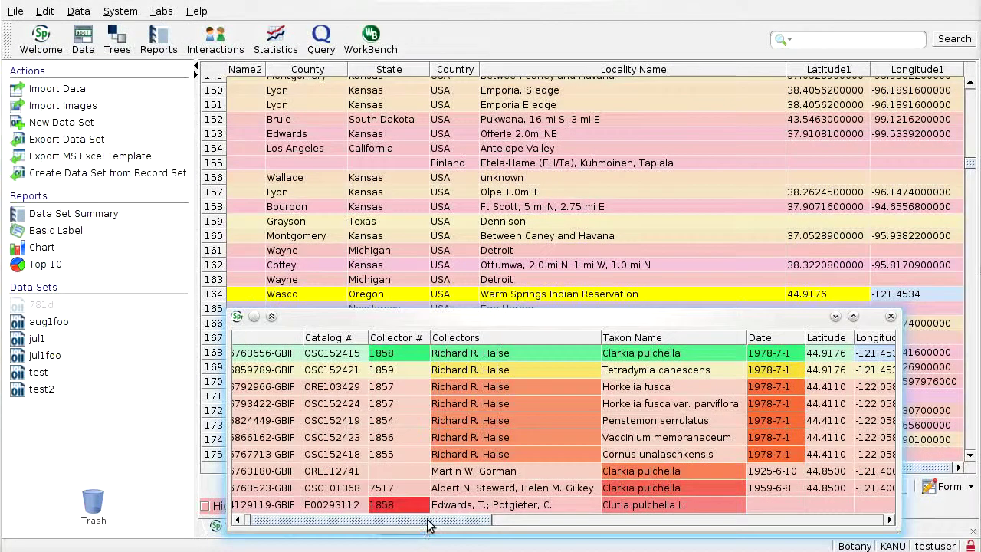
{"action": "left_click_drag", "start_coordinate": [429, 525], "coordinate": [414, 519]}
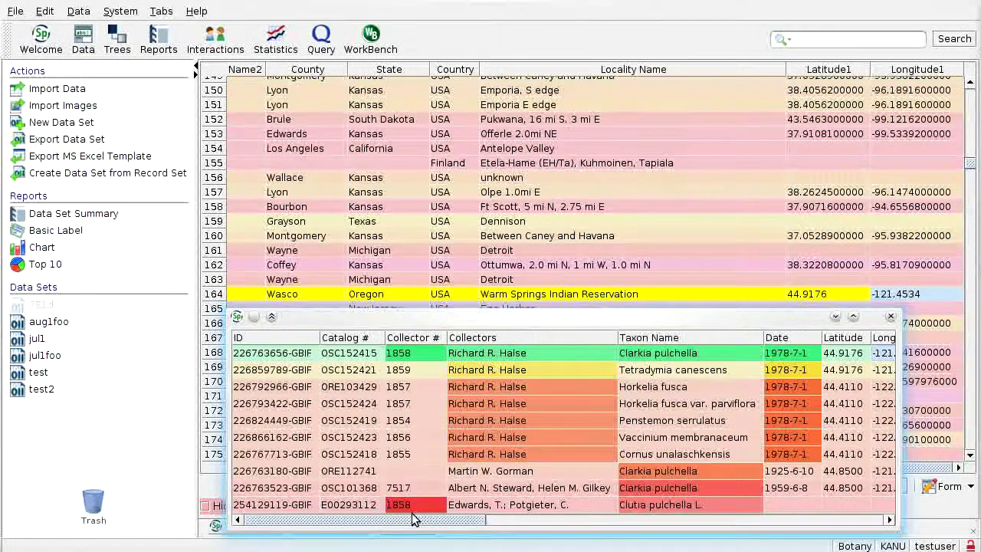